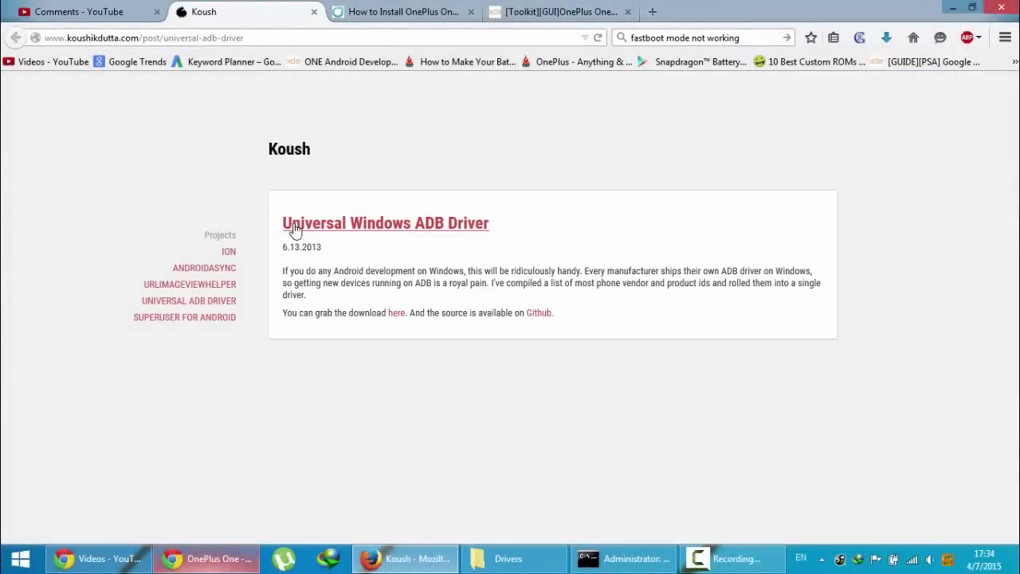
Step: Select, then deselect, the koushikdutta.com Universal ADB Driver page address in Firefox
{"action": "left_click", "coordinate": [170, 43]}
{"action": "left_click", "coordinate": [218, 38]}
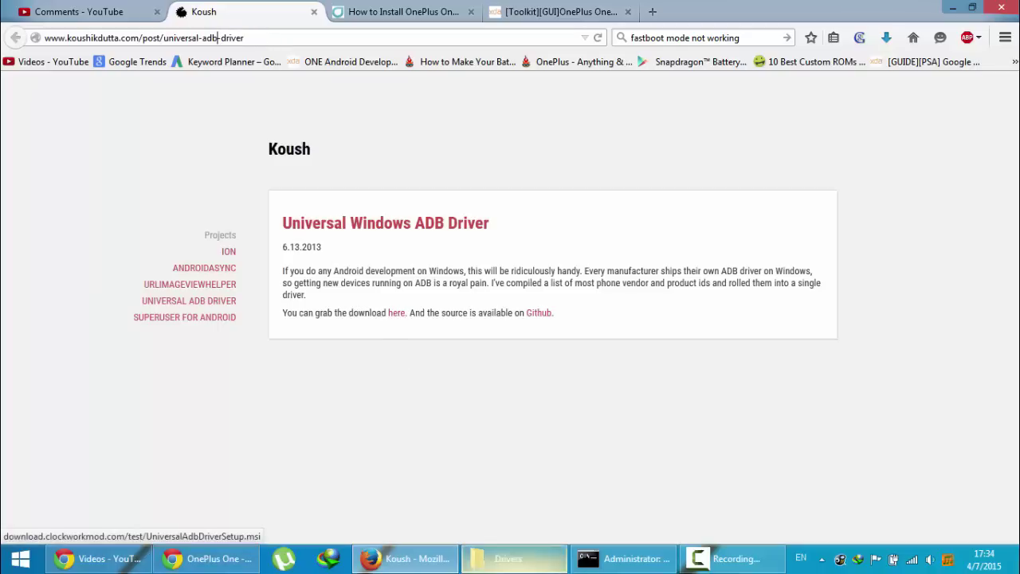
Step: Run UniversalAdbDriverSetup.msi from the Drivers folder, then exit its setup wizard without installing
{"action": "left_click", "coordinate": [510, 558]}
{"action": "double_click", "coordinate": [211, 136]}
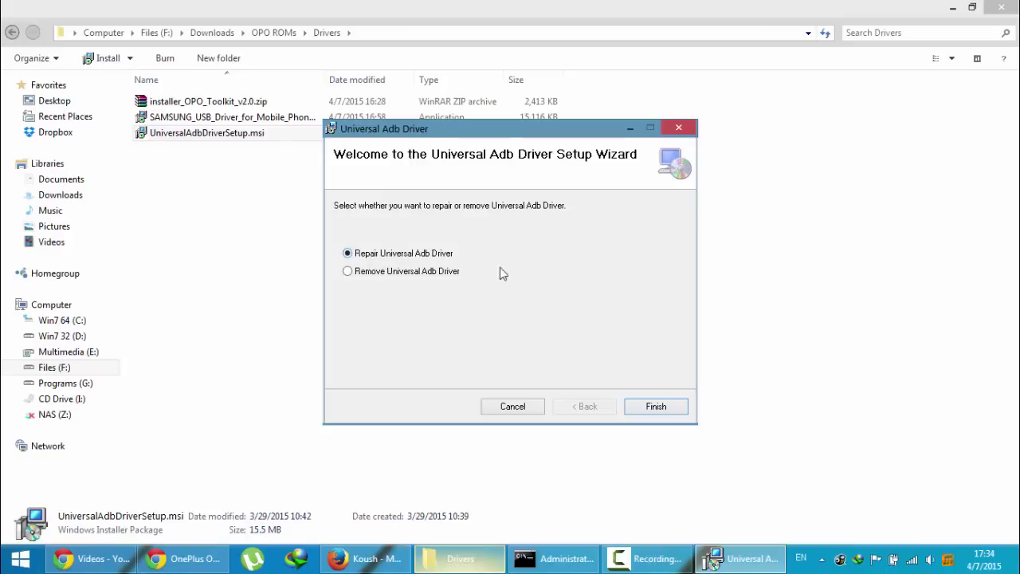
{"action": "left_click", "coordinate": [678, 127]}
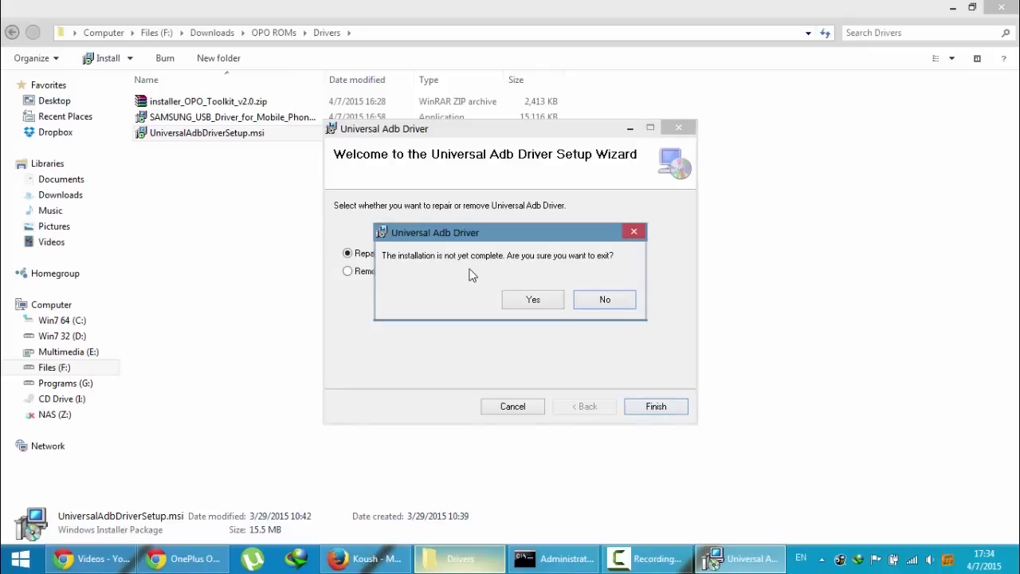
{"action": "left_click", "coordinate": [521, 300]}
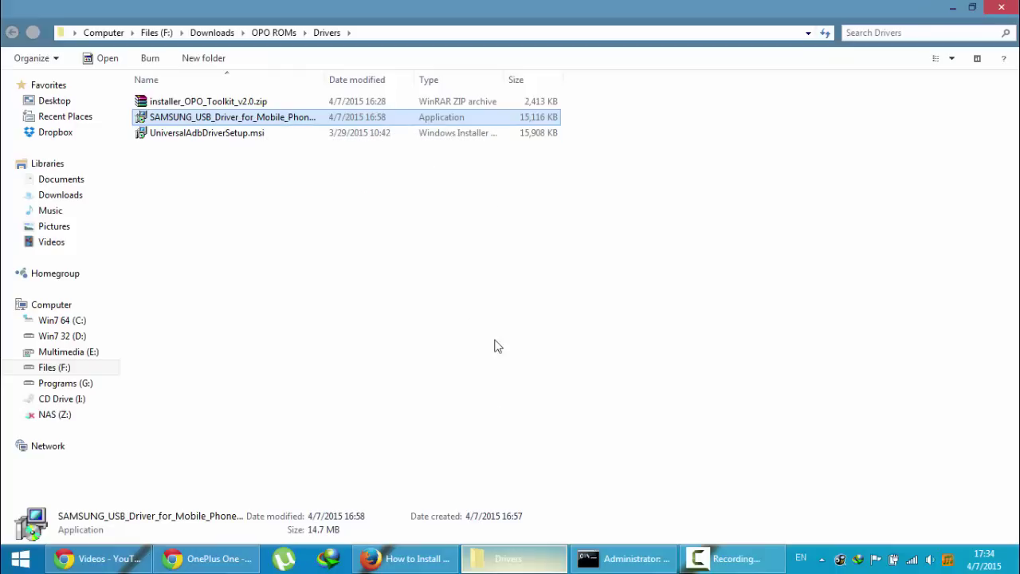
Step: Launch the SAMSUNG_USB_Driver installer from the Drivers folder
{"action": "left_click", "coordinate": [480, 458]}
{"action": "left_click", "coordinate": [271, 120]}
{"action": "double_click", "coordinate": [271, 119]}
Step: Open Computer Management via Manage on the desktop Computer icon
{"action": "left_click", "coordinate": [647, 422]}
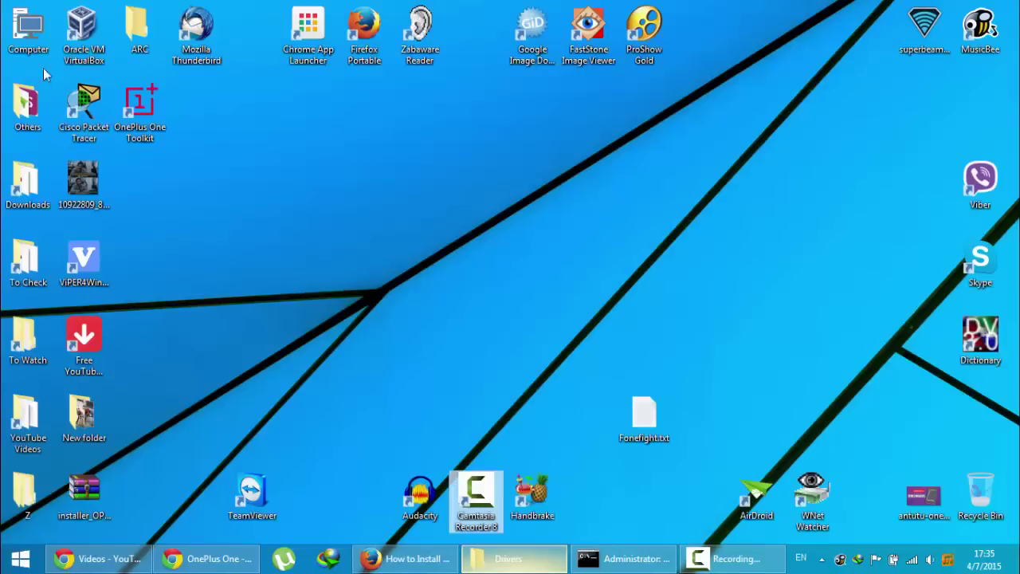
{"action": "right_click", "coordinate": [24, 31]}
{"action": "left_click", "coordinate": [63, 51]}
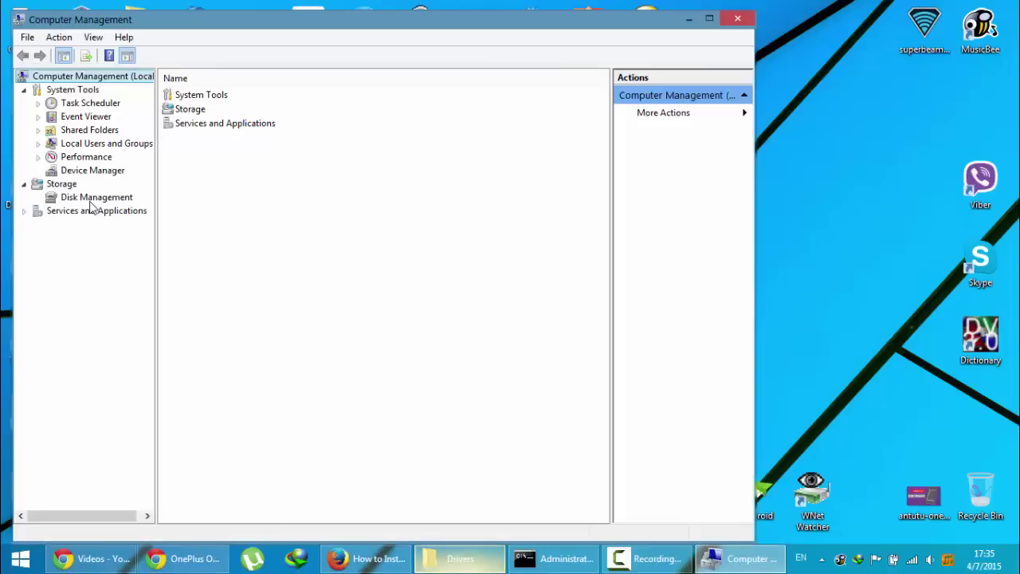
Step: In Device Manager, update the ADB device driver by browsing the computer for SAMSUNG Android ADB Interface
{"action": "left_click", "coordinate": [89, 173]}
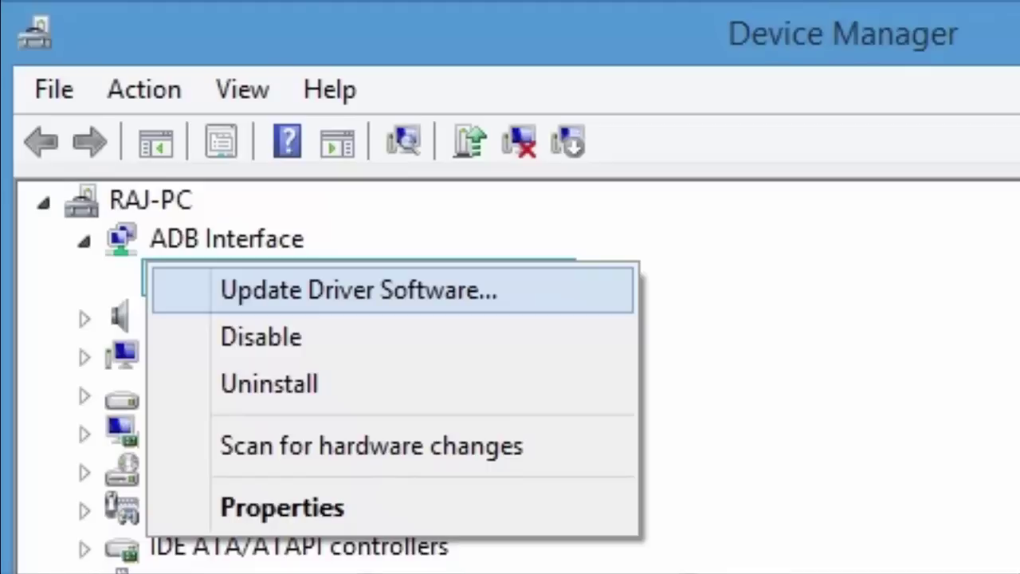
{"action": "key", "text": "Return"}
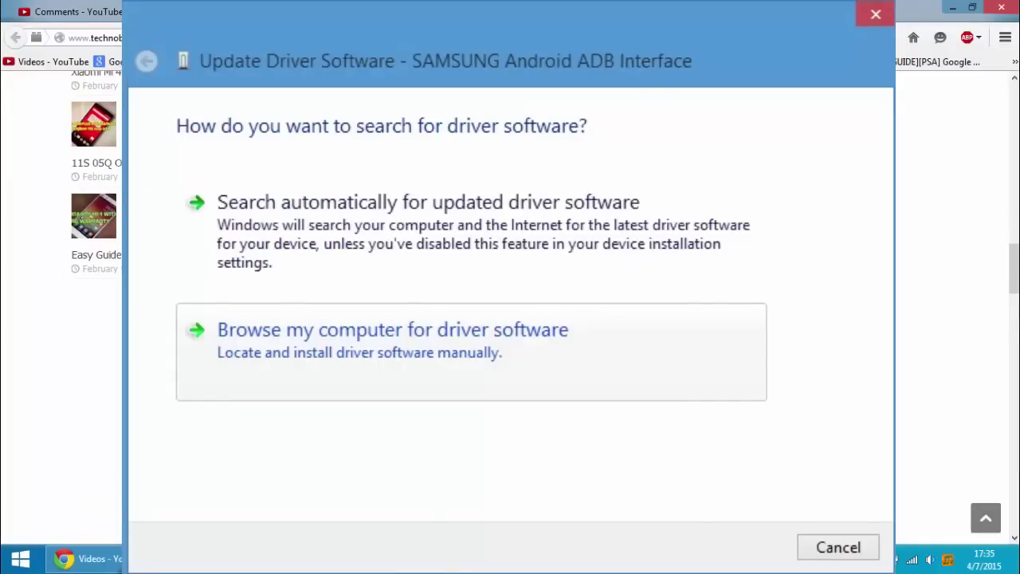
{"action": "key", "text": "Return"}
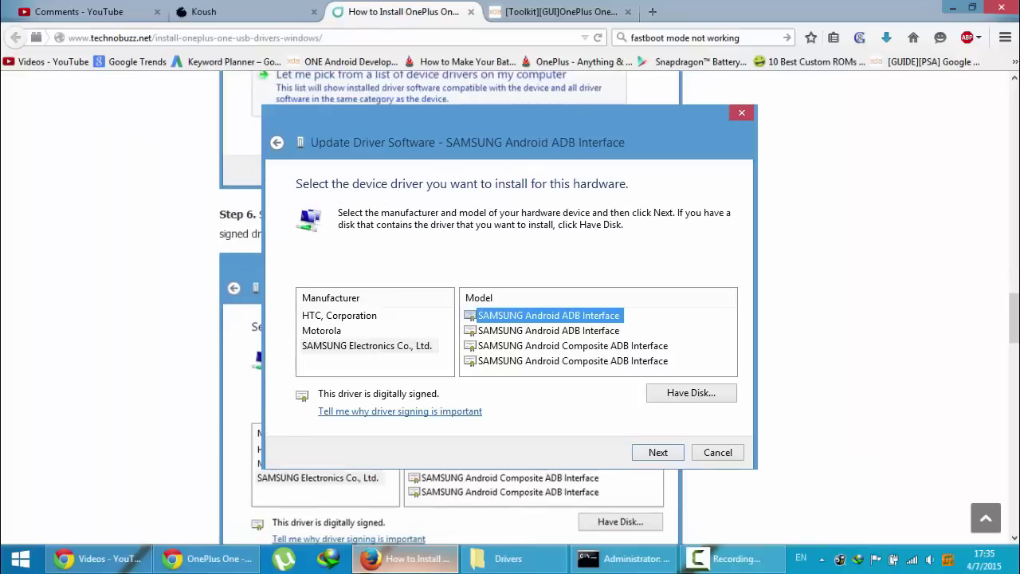
{"action": "scroll", "coordinate": [510, 319], "scroll_direction": "down", "scroll_amount": 1}
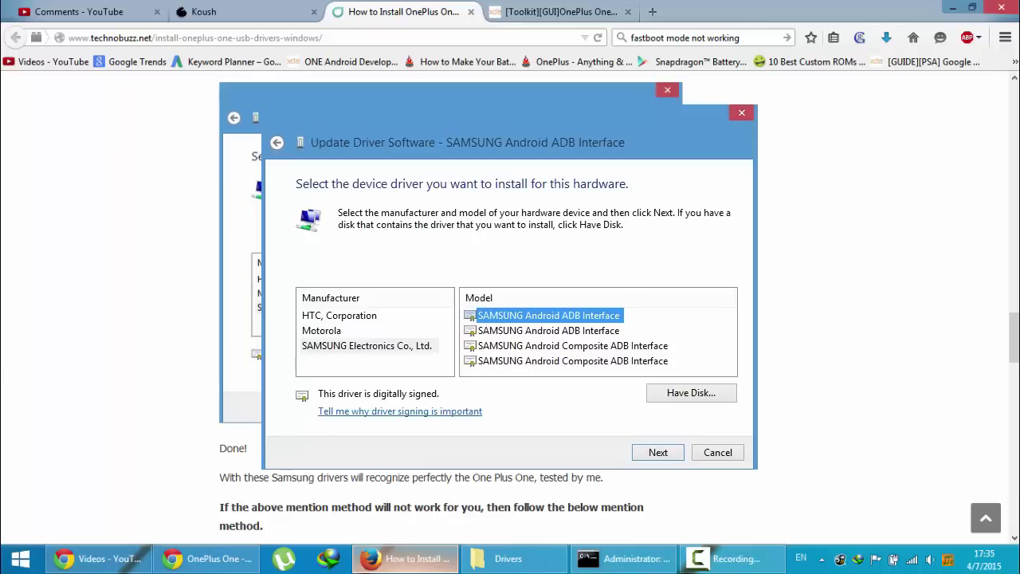
{"action": "scroll", "coordinate": [451, 319], "scroll_direction": "down", "scroll_amount": 3}
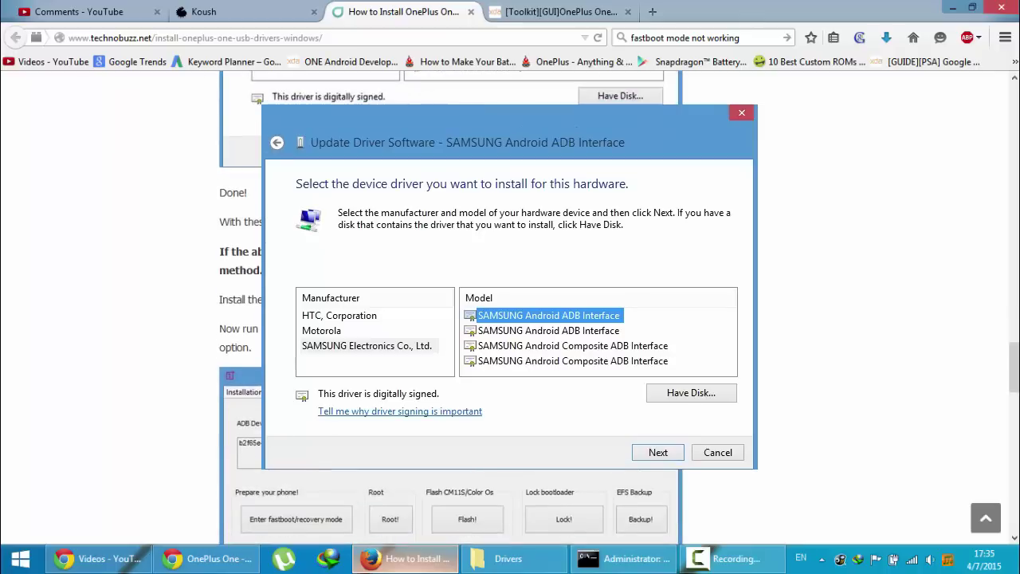
{"action": "scroll", "coordinate": [451, 318], "scroll_direction": "down", "scroll_amount": 1}
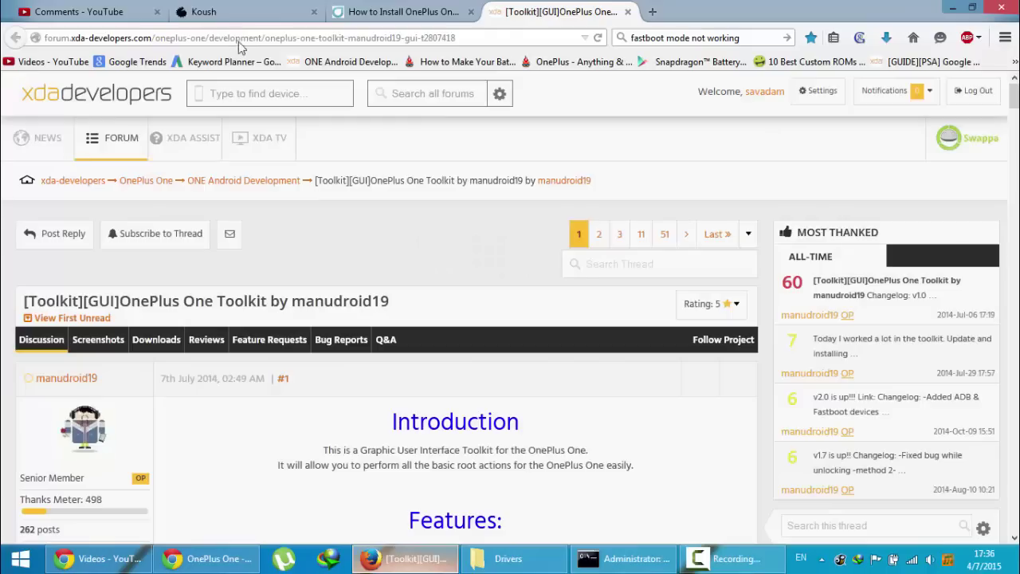
Step: Look over the XDA 'OnePlus One Toolkit by manudroid19' thread, selecting its title and web address
{"action": "left_click", "coordinate": [239, 38]}
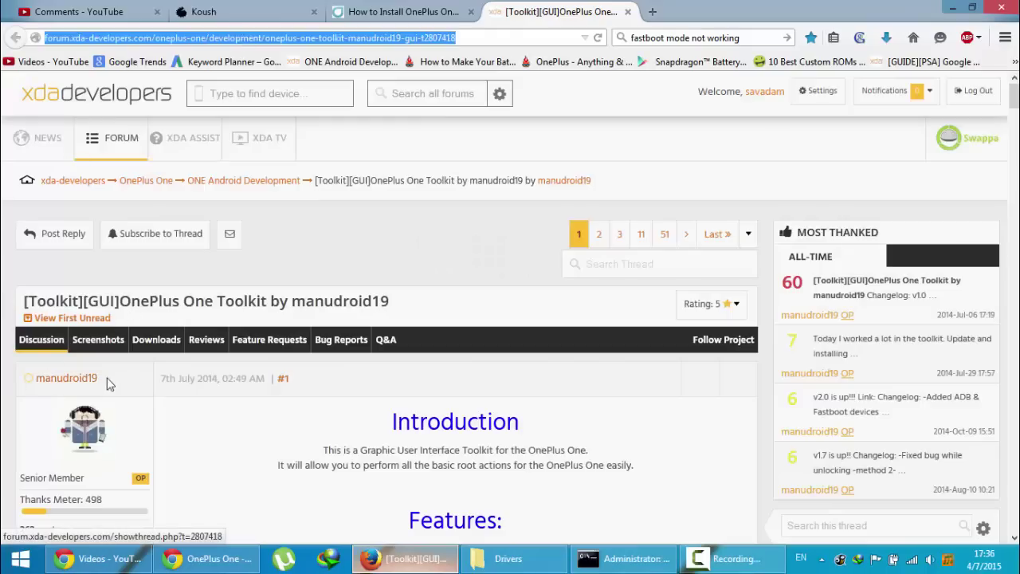
{"action": "left_click_drag", "start_coordinate": [120, 303], "coordinate": [271, 308]}
{"action": "left_click", "coordinate": [312, 306]}
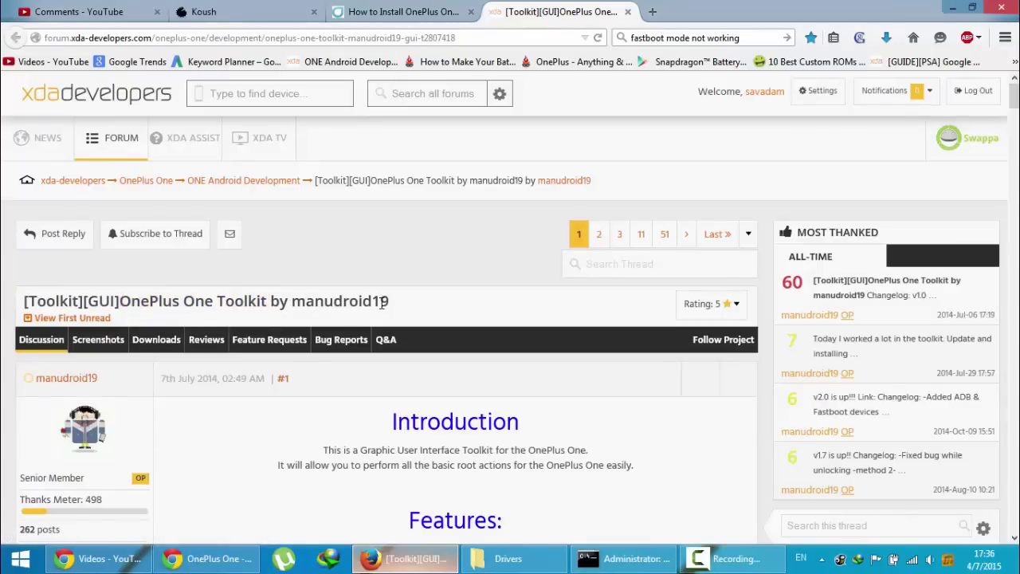
{"action": "scroll", "coordinate": [423, 308], "scroll_direction": "down", "scroll_amount": 2}
{"action": "scroll", "coordinate": [423, 309], "scroll_direction": "up", "scroll_amount": 2}
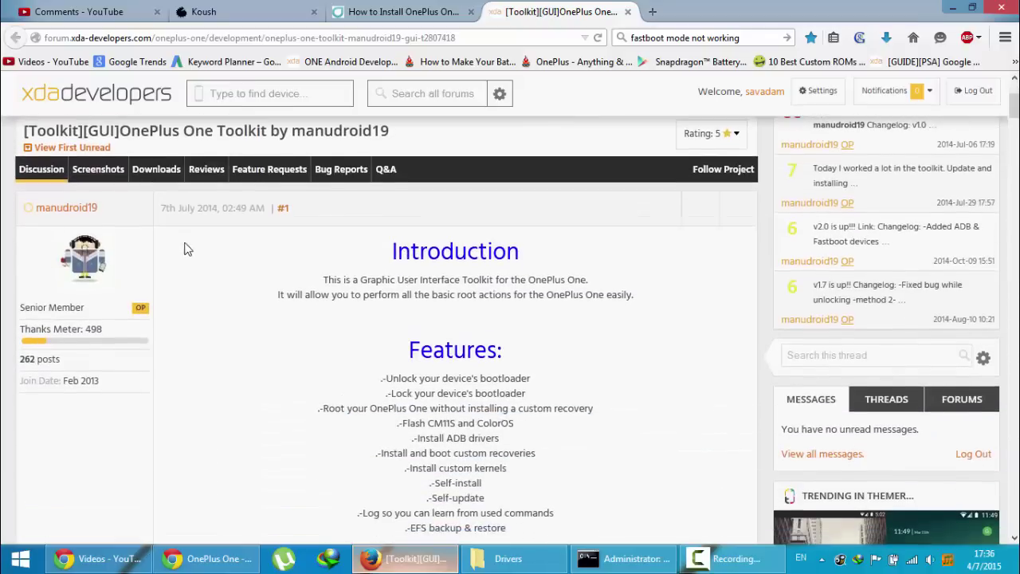
{"action": "left_click", "coordinate": [247, 33]}
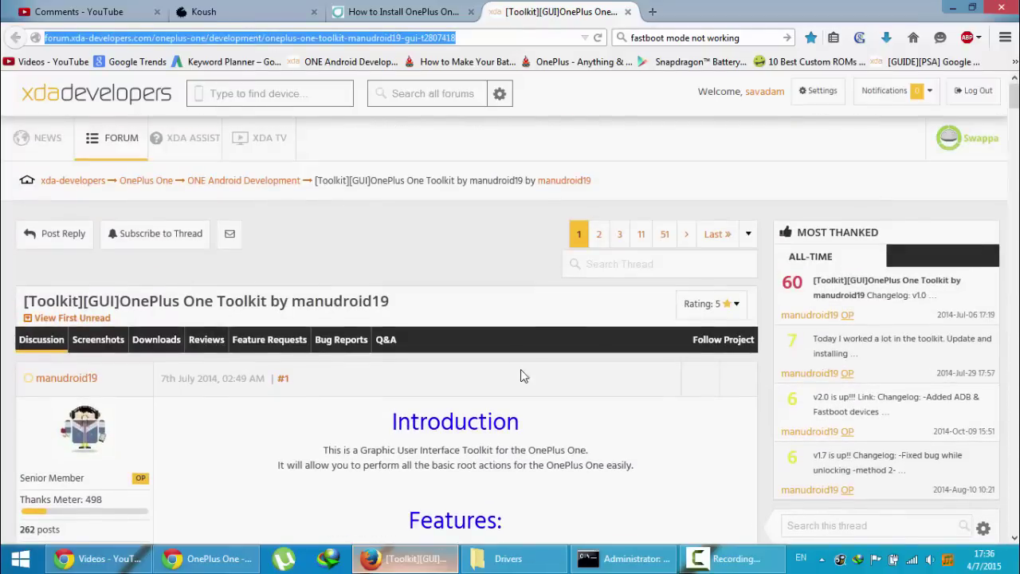
Step: Open installer_OPO_Toolkit_v2.0.zip in WinRAR, cancel its installer, and close the archive
{"action": "left_click", "coordinate": [535, 559]}
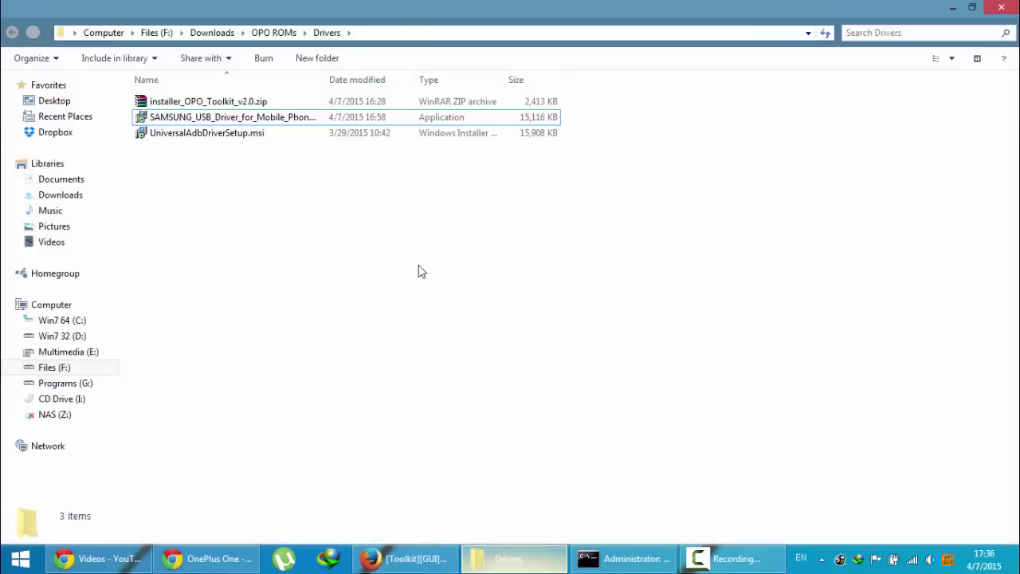
{"action": "double_click", "coordinate": [254, 104]}
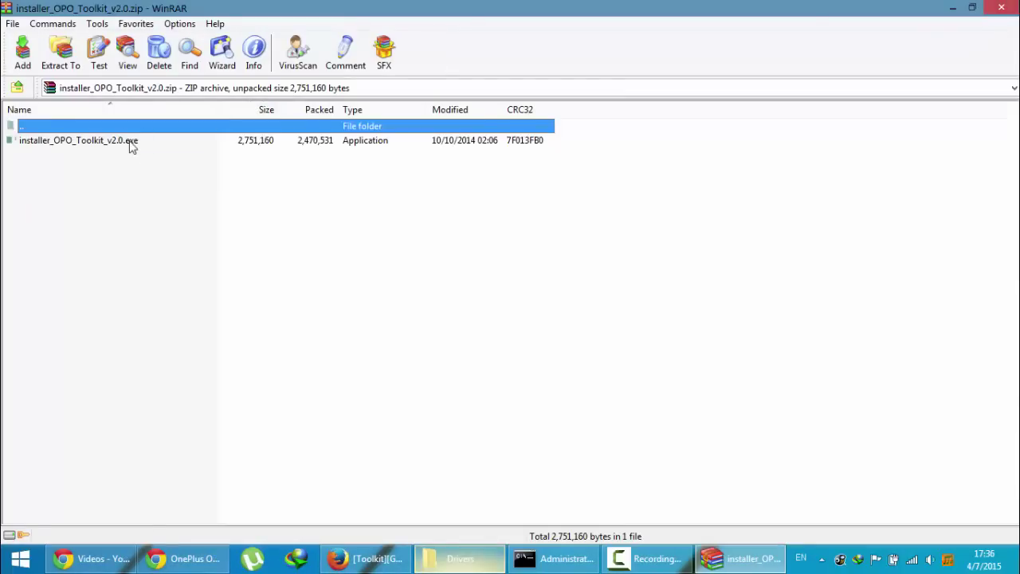
{"action": "left_click", "coordinate": [127, 147]}
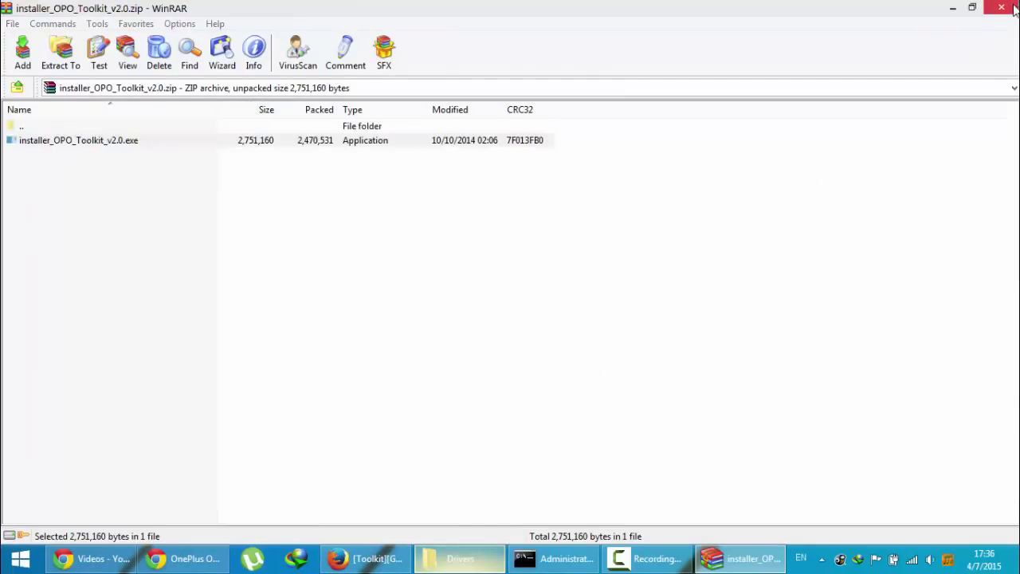
{"action": "left_click", "coordinate": [668, 404]}
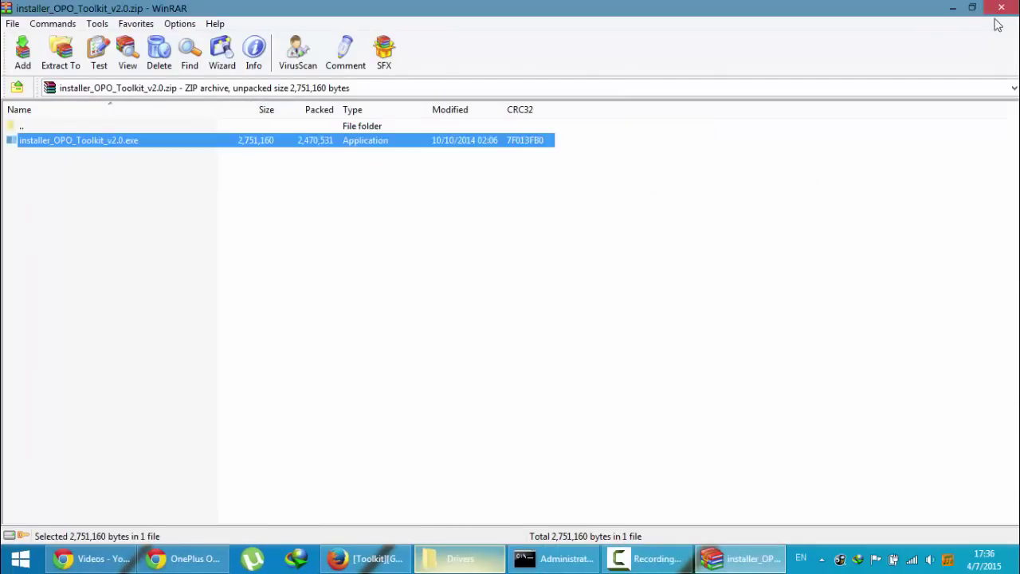
{"action": "left_click", "coordinate": [1001, 8]}
Step: Show the desktop and start OnePlus One Toolkit 2.0 from its shortcut
{"action": "left_click", "coordinate": [979, 560]}
{"action": "key", "text": "super+d"}
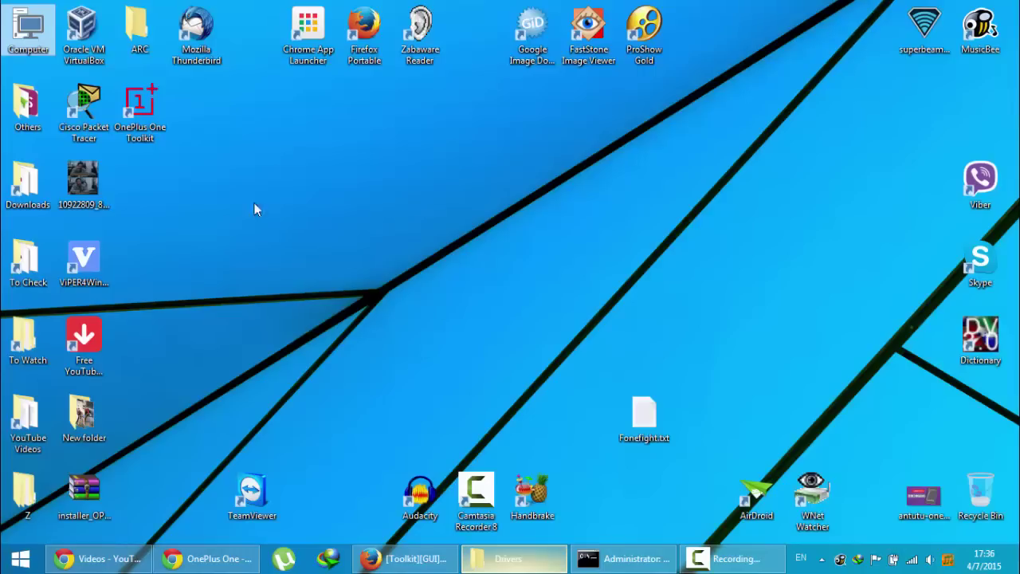
{"action": "double_click", "coordinate": [155, 110]}
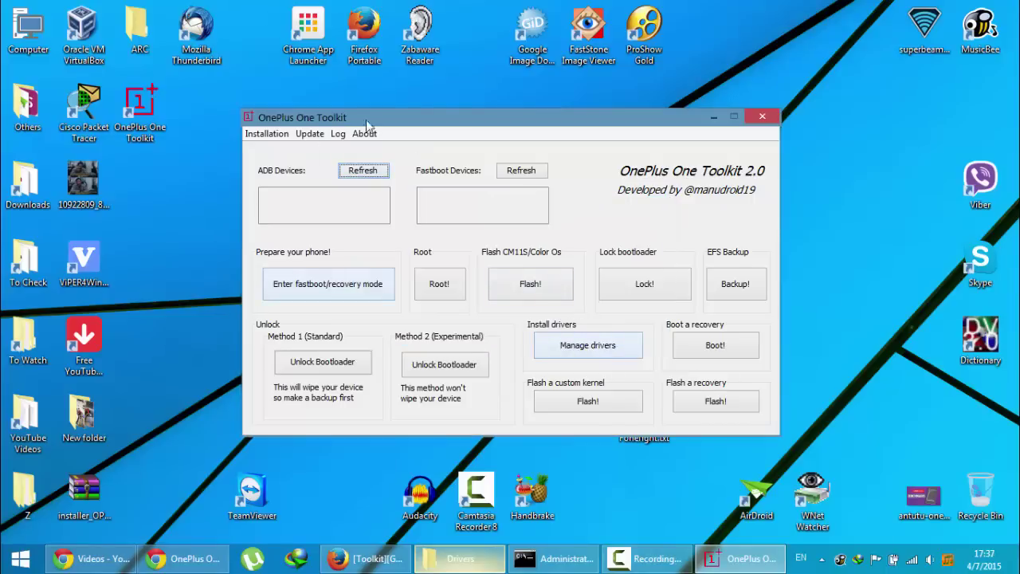
Step: Review Steps 1–4 of the toolkit's Manage drivers guide, then close the guide and the toolkit
{"action": "left_click", "coordinate": [587, 348]}
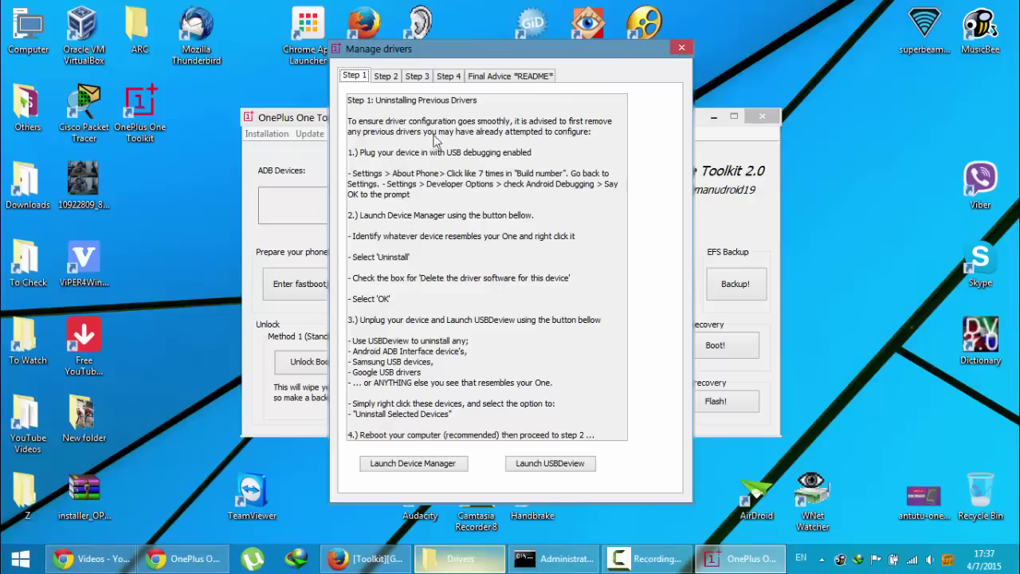
{"action": "left_click", "coordinate": [388, 78]}
{"action": "left_click", "coordinate": [415, 78]}
{"action": "left_click", "coordinate": [447, 76]}
{"action": "left_click", "coordinate": [355, 76]}
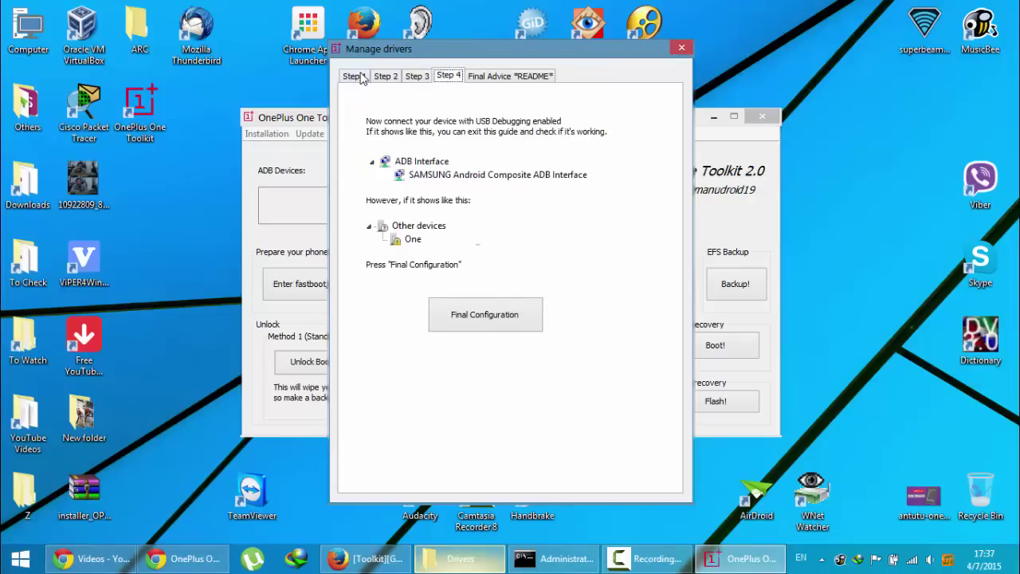
{"action": "left_click", "coordinate": [681, 49]}
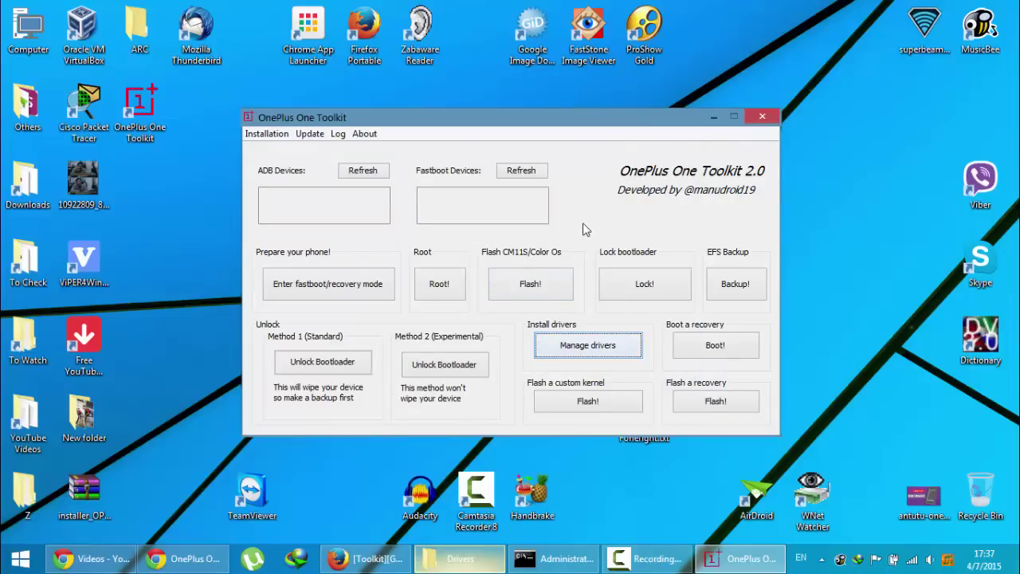
{"action": "left_click", "coordinate": [760, 114]}
Step: Restore the Administrator cmd.exe window from the taskbar
{"action": "left_click", "coordinate": [624, 558]}
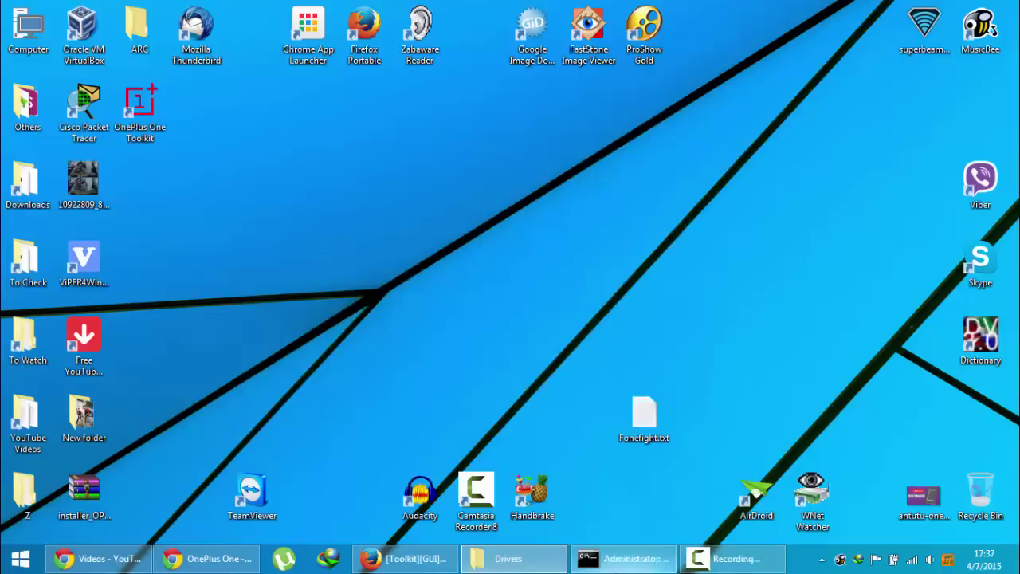